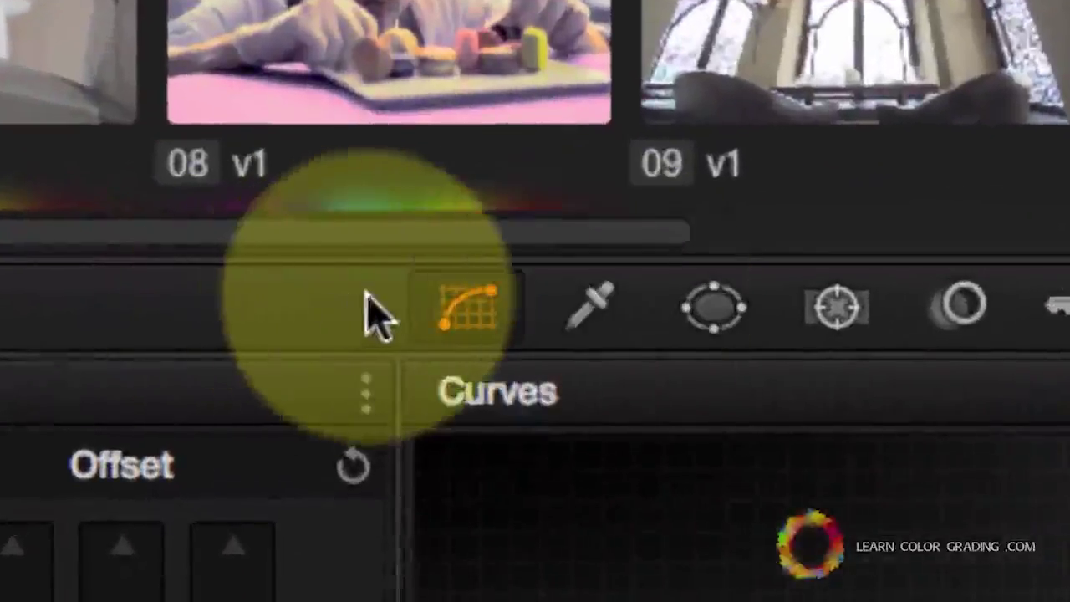
- Show the HSL qualifier controls on the Color page and review the HSL/RGB/LUM mode options
{"action": "left_click", "coordinate": [591, 311]}
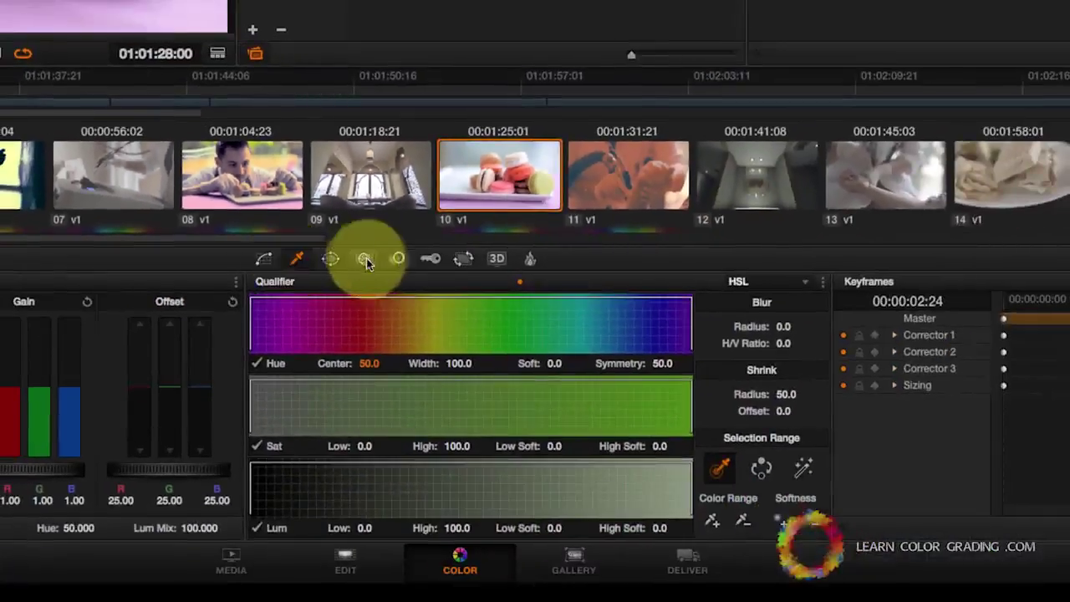
{"action": "left_click", "coordinate": [757, 280]}
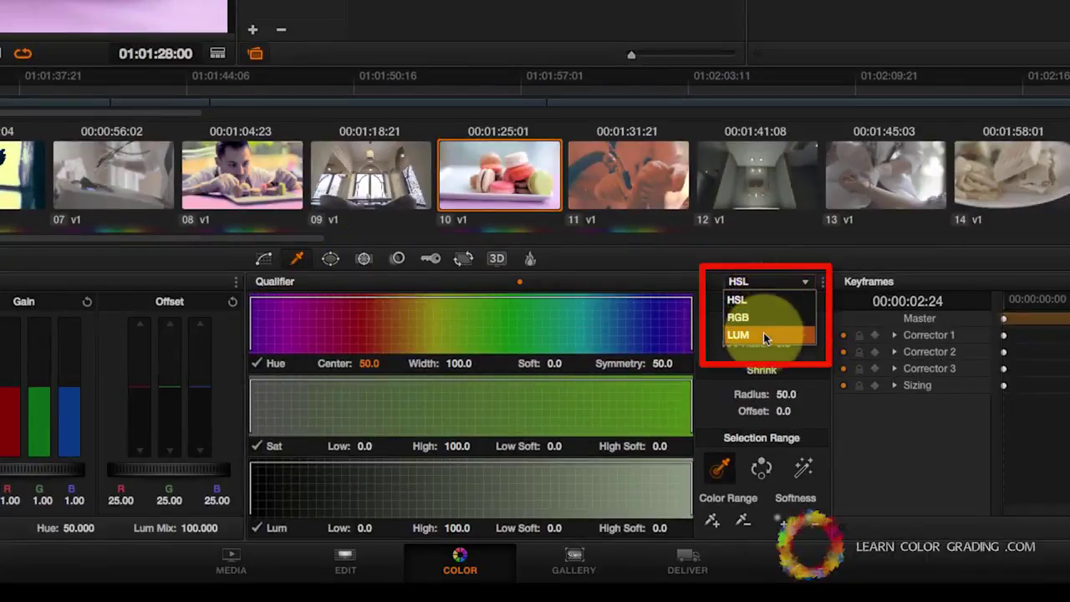
{"action": "key", "text": "Escape"}
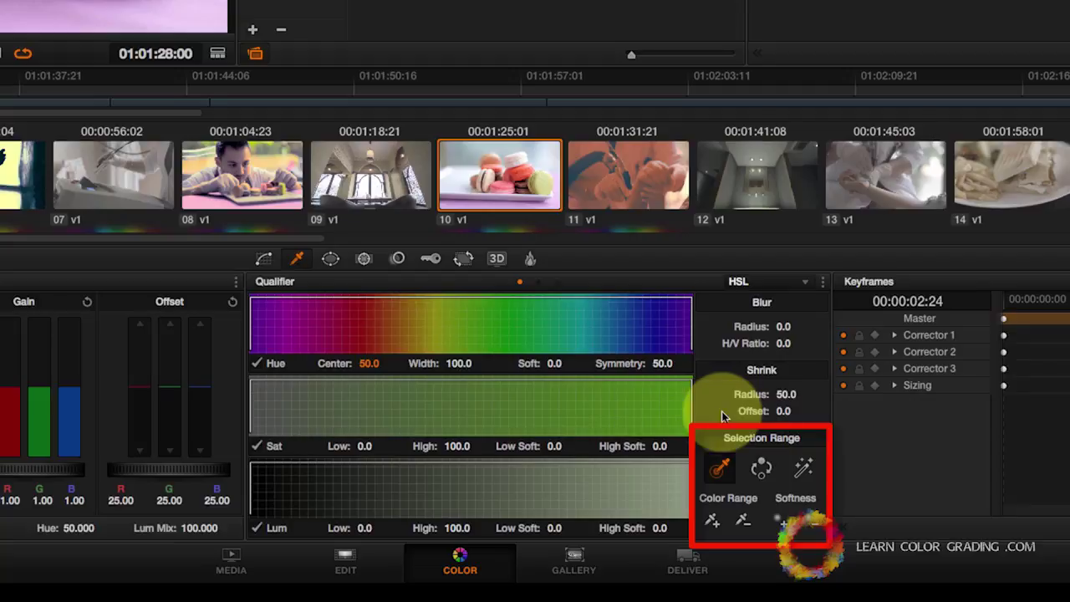
- Try RGB qualifier mode, then settle on LUM mode with luminance range 0–100
{"action": "left_click", "coordinate": [771, 281]}
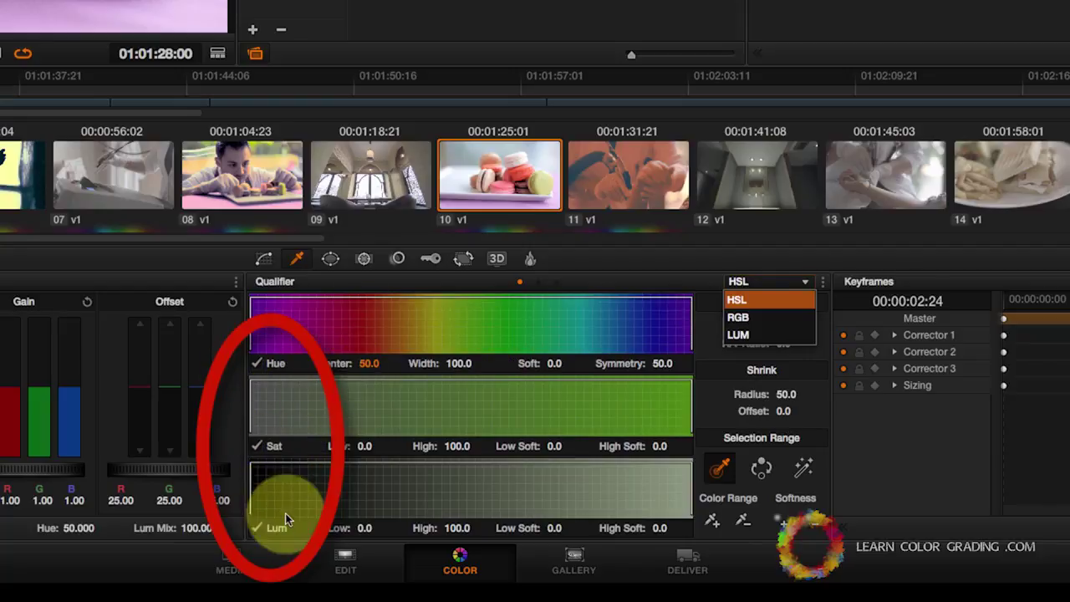
{"action": "left_click", "coordinate": [786, 316]}
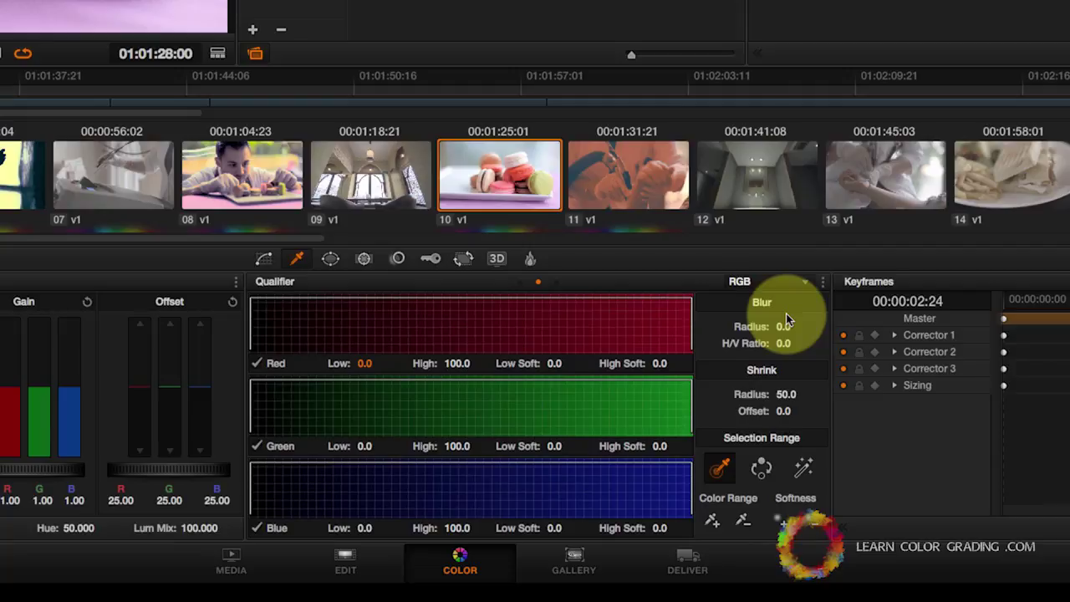
{"action": "left_click", "coordinate": [767, 282]}
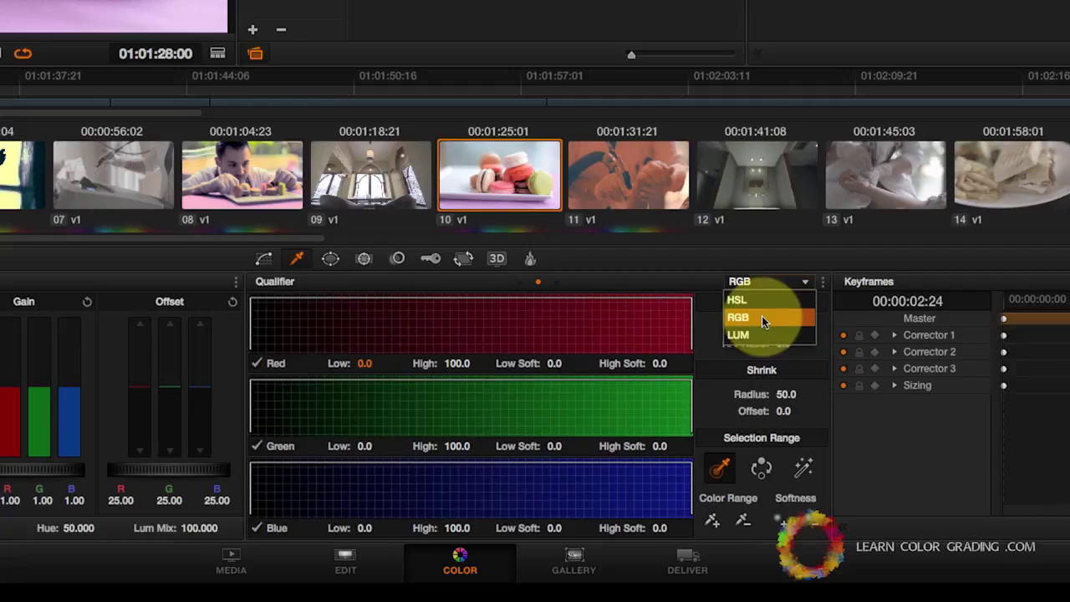
{"action": "left_click", "coordinate": [761, 316]}
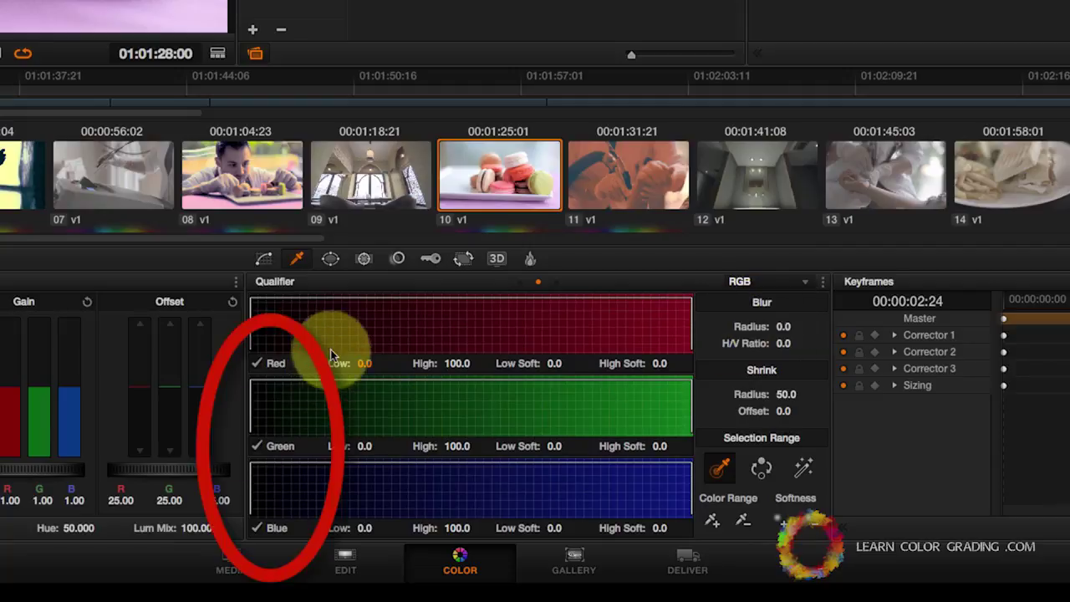
{"action": "left_click", "coordinate": [725, 284]}
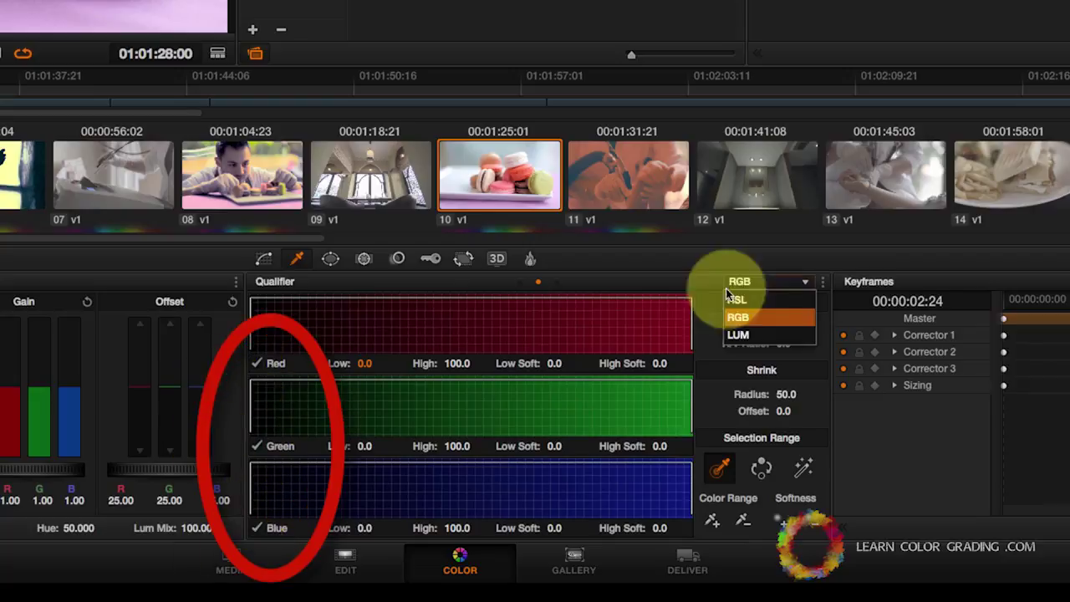
{"action": "left_click", "coordinate": [756, 332]}
{"action": "left_click", "coordinate": [410, 513]}
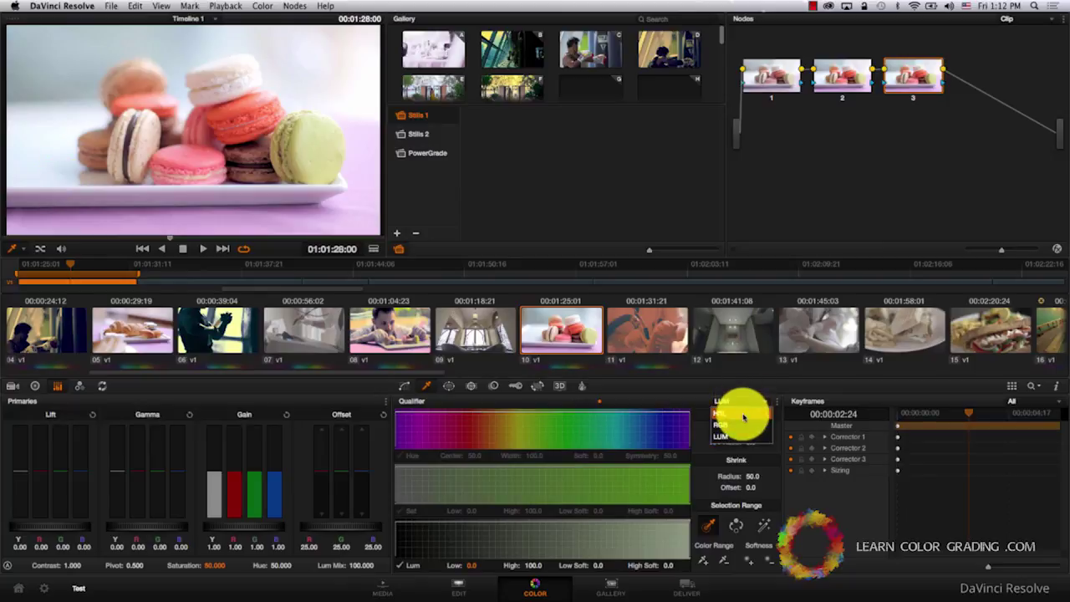
- Set the qualifier to HSL and sample the orange macaron: hue 31.3, saturation 1.6–18.0, luminance 56.6–79.5
{"action": "left_click", "coordinate": [742, 416]}
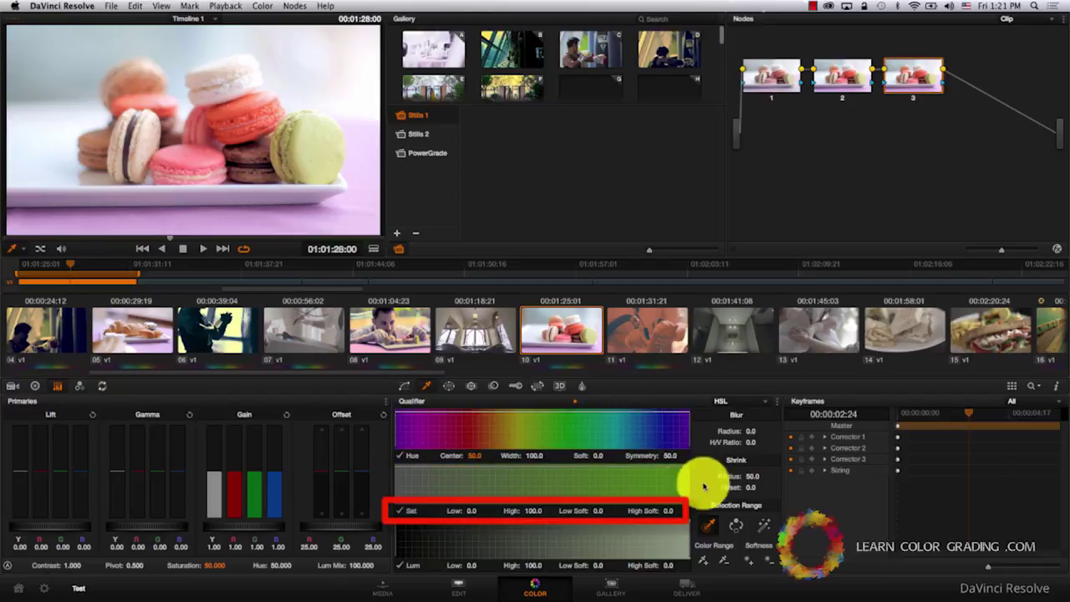
{"action": "left_click", "coordinate": [707, 527]}
{"action": "left_click", "coordinate": [260, 104]}
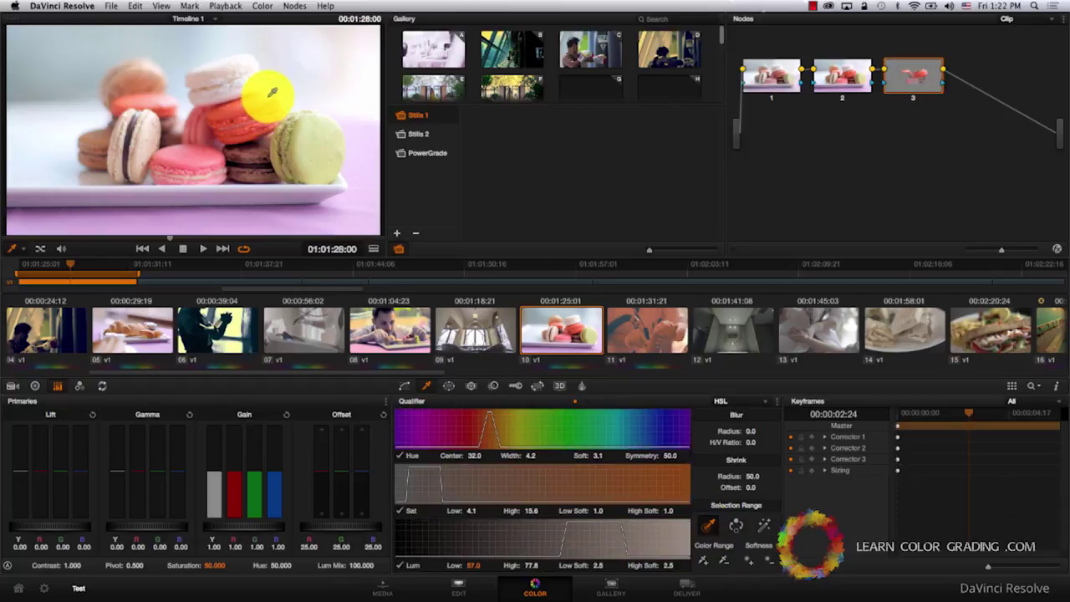
{"action": "left_click", "coordinate": [271, 93]}
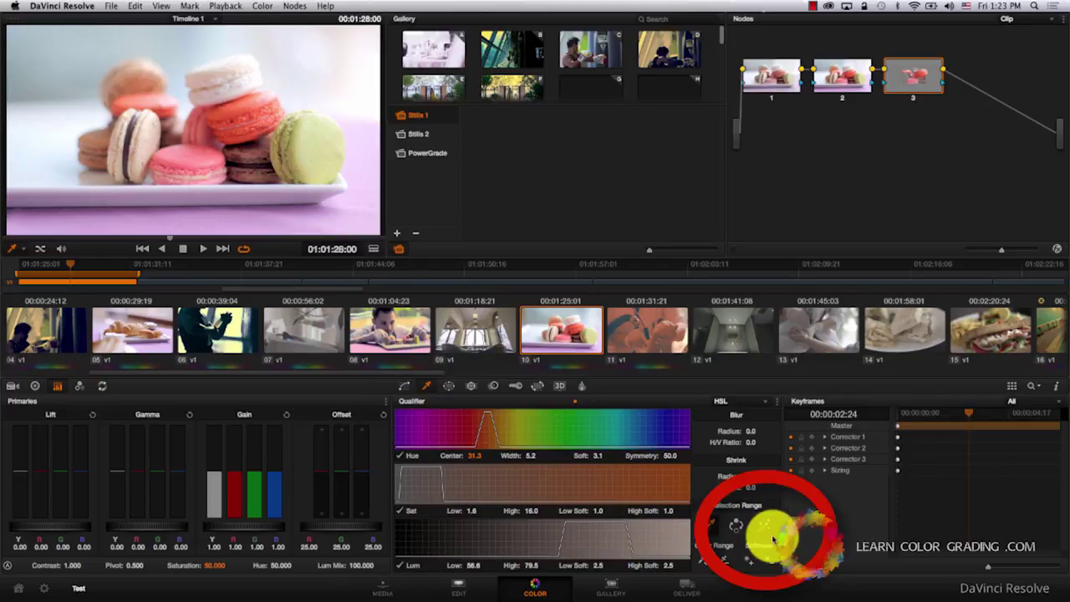
- Turn on Shift+H highlight view and add more pink macarons to the selection with Color Range +
{"action": "key", "text": "shift+h"}
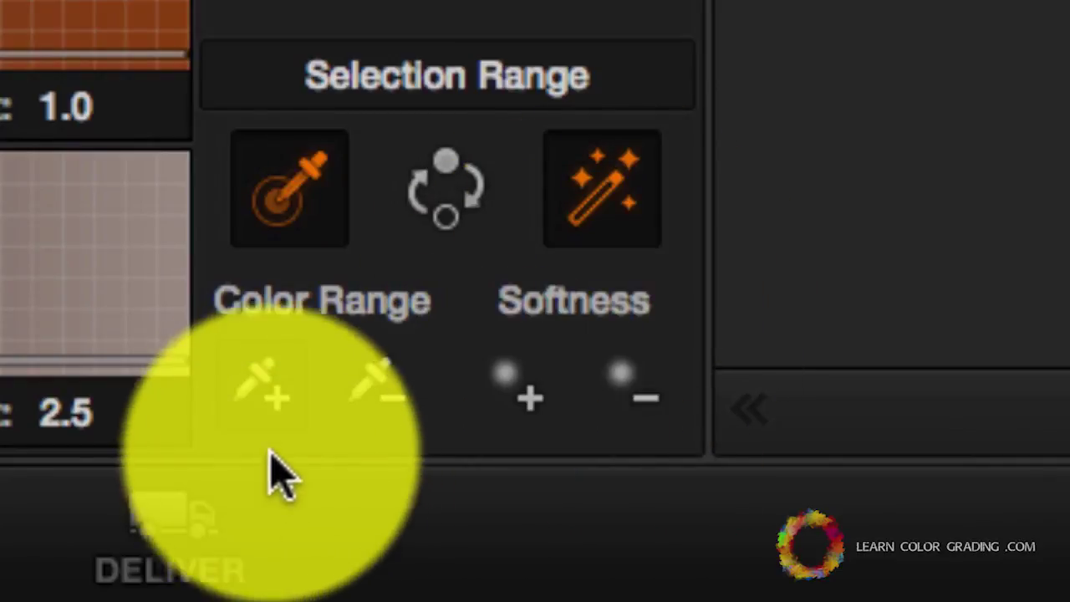
{"action": "left_click", "coordinate": [301, 378]}
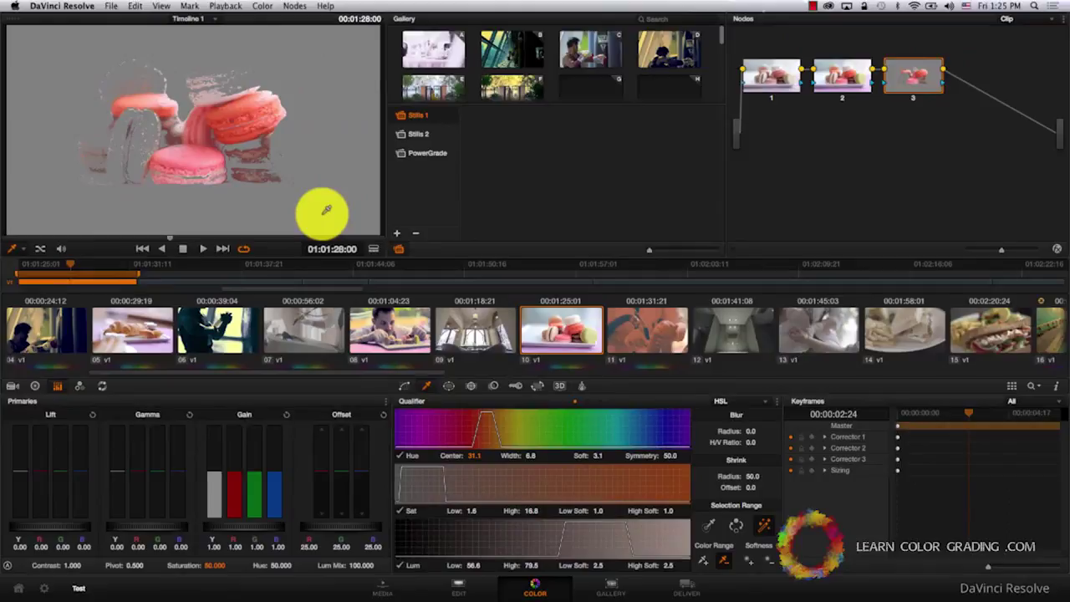
{"action": "left_click", "coordinate": [723, 560]}
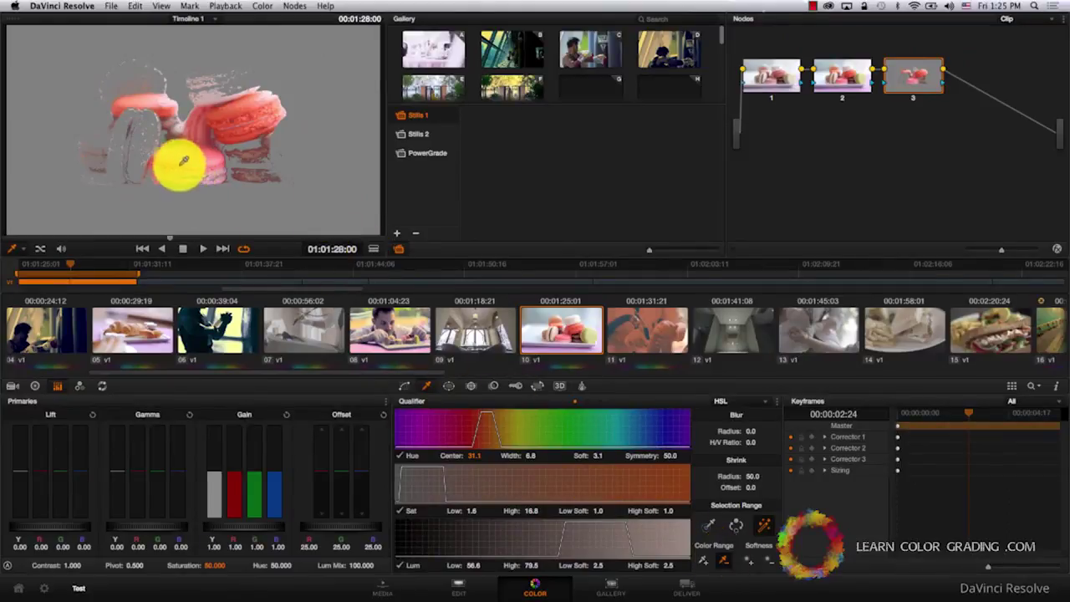
- Sample softness into the key, then remove it so hue, saturation and luminance softness are 0.0
{"action": "left_click", "coordinate": [749, 561]}
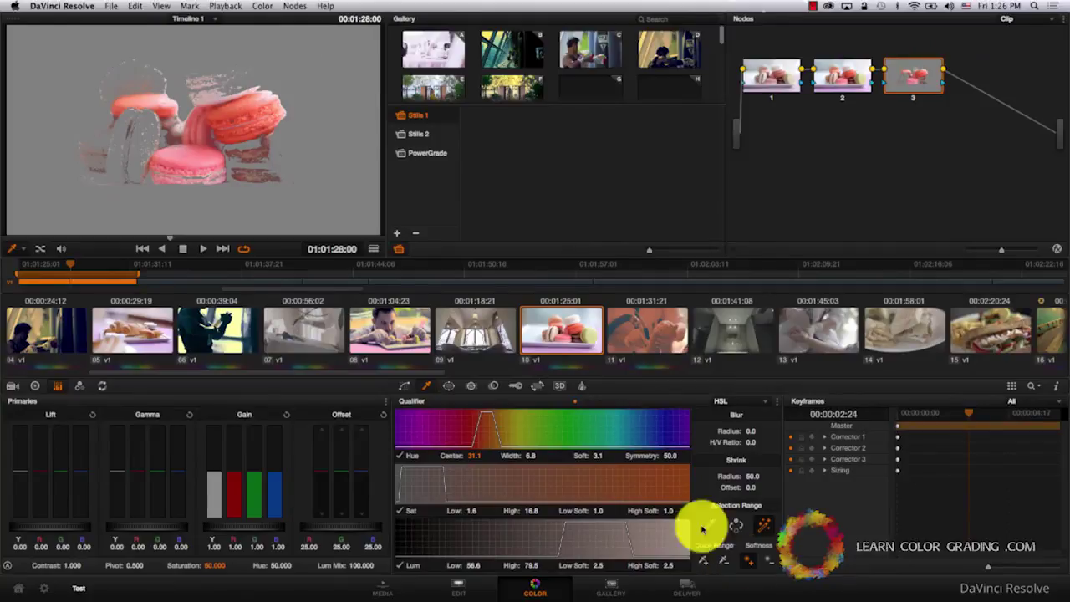
{"action": "left_click", "coordinate": [199, 174]}
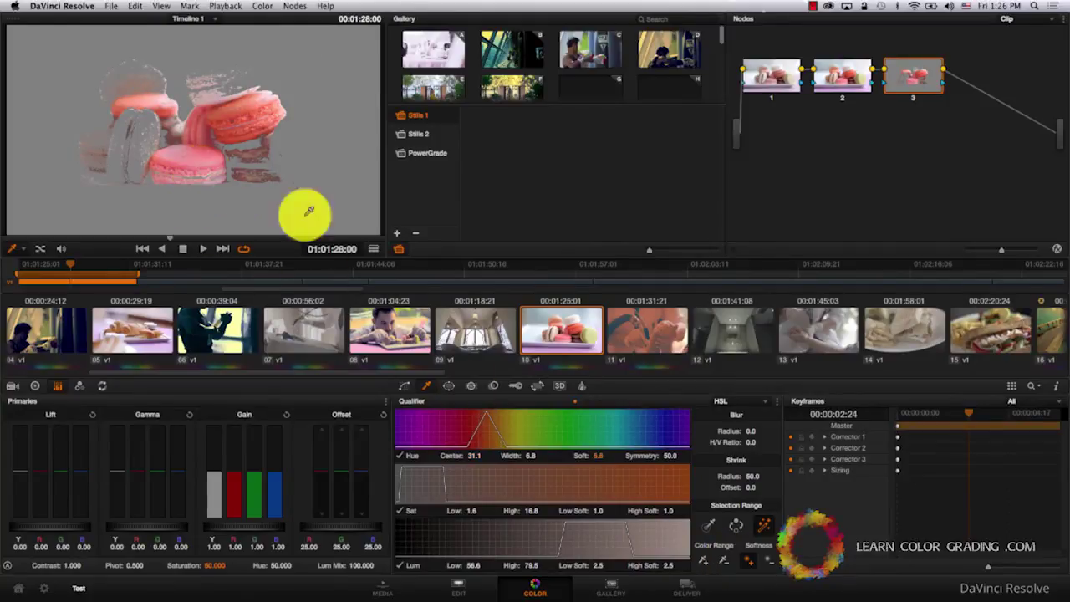
{"action": "left_click", "coordinate": [766, 565]}
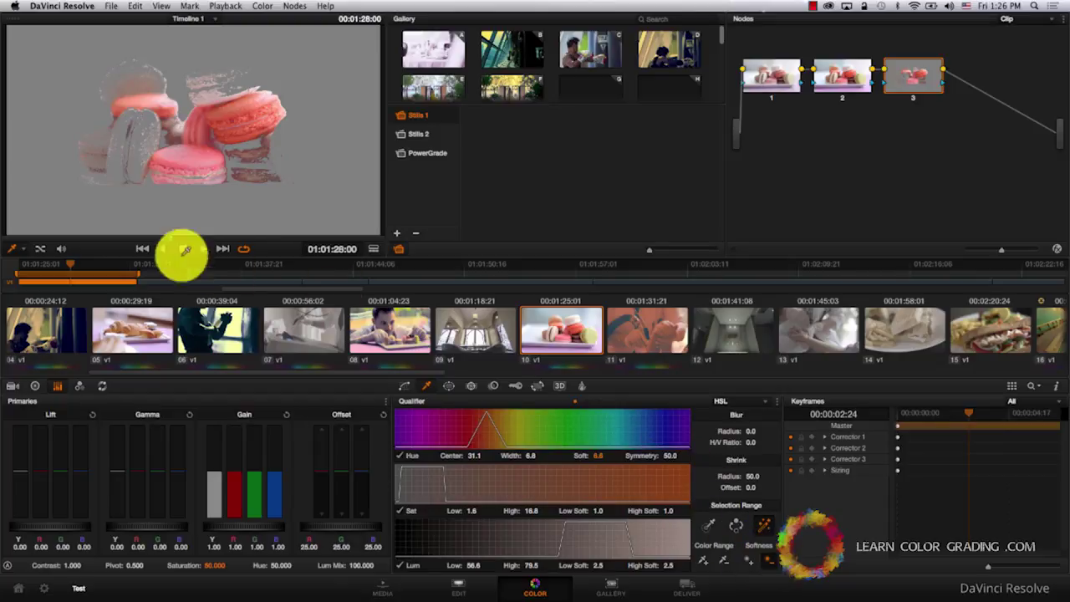
{"action": "left_click", "coordinate": [174, 157]}
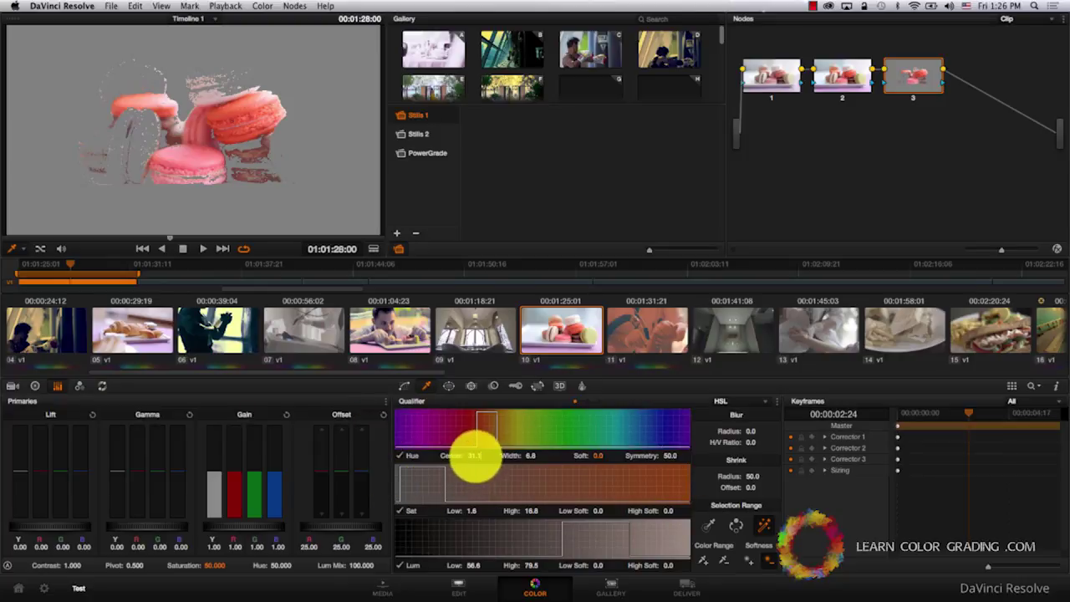
- Set node 3's hue centre to 33.4, hue width to 16.9 and hue softness to 12.7
{"action": "mouse_move", "coordinate": [486, 455]}
{"action": "left_mouse_down"}
{"action": "mouse_move", "coordinate": [582, 435]}
{"action": "mouse_move", "coordinate": [596, 438]}
{"action": "mouse_move", "coordinate": [536, 455]}
{"action": "mouse_move", "coordinate": [557, 443]}
{"action": "mouse_move", "coordinate": [520, 446]}
{"action": "mouse_move", "coordinate": [615, 461]}
{"action": "left_mouse_up"}
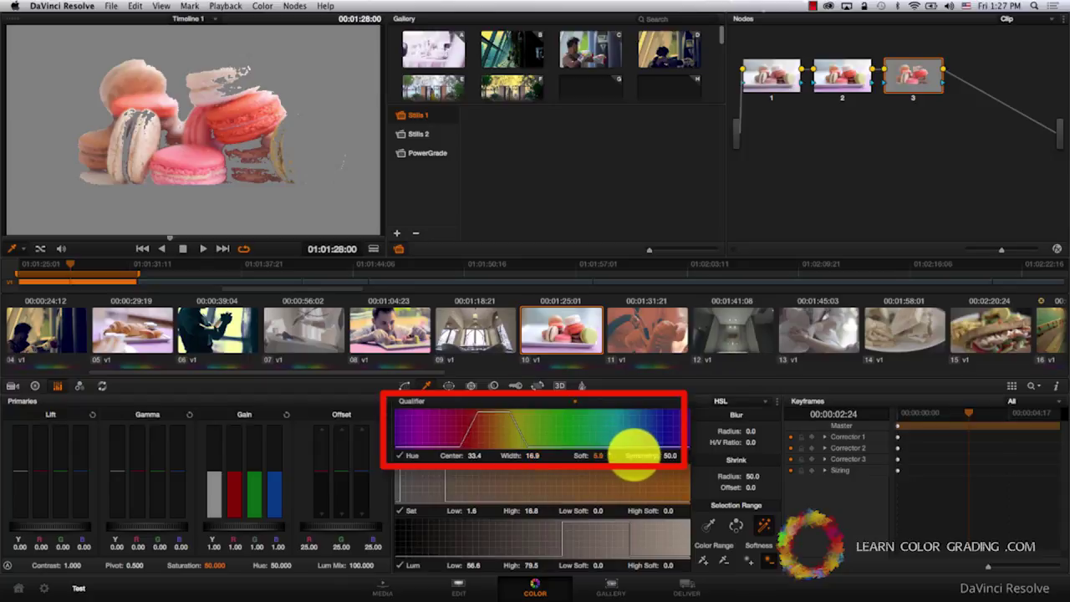
{"action": "left_click_drag", "start_coordinate": [669, 451], "coordinate": [567, 474]}
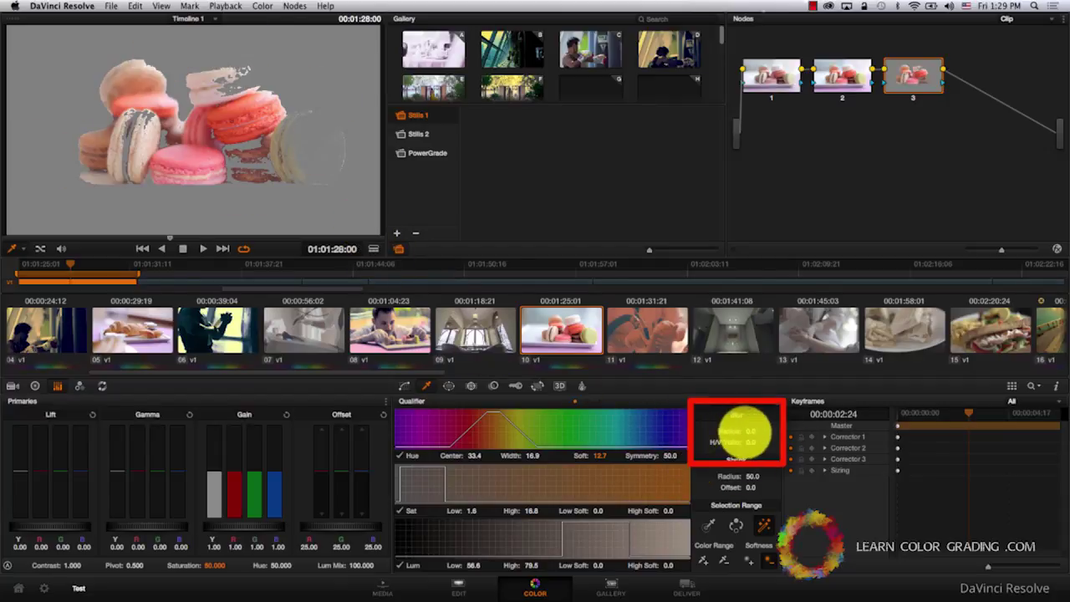
- Give the macaron key a blur radius of 61.7 and a shrink radius of 35.8
{"action": "left_click_drag", "start_coordinate": [748, 430], "coordinate": [1057, 435]}
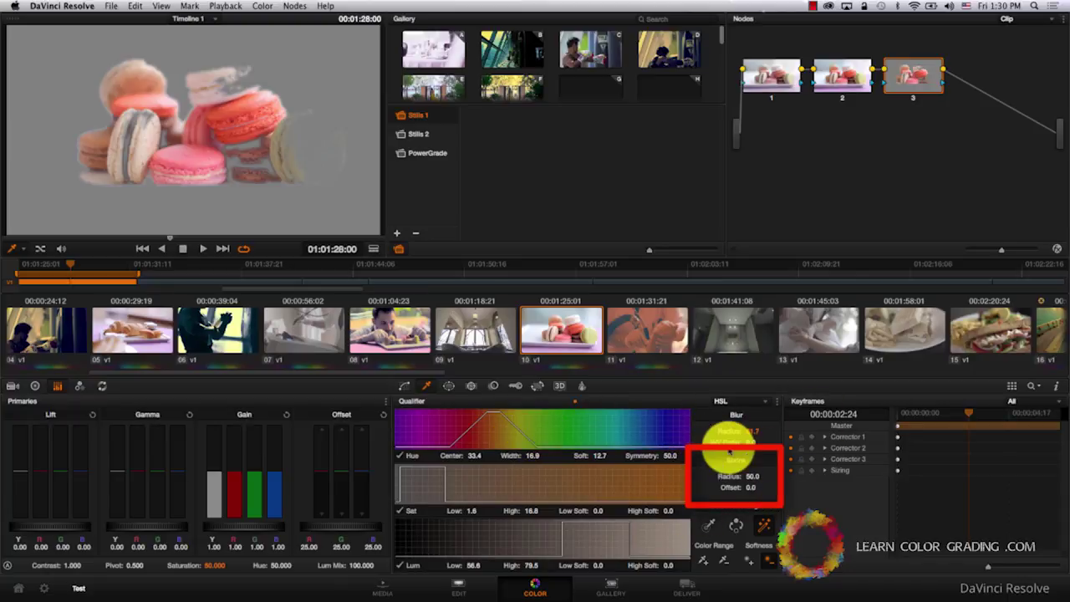
{"action": "left_click_drag", "start_coordinate": [752, 475], "coordinate": [709, 478]}
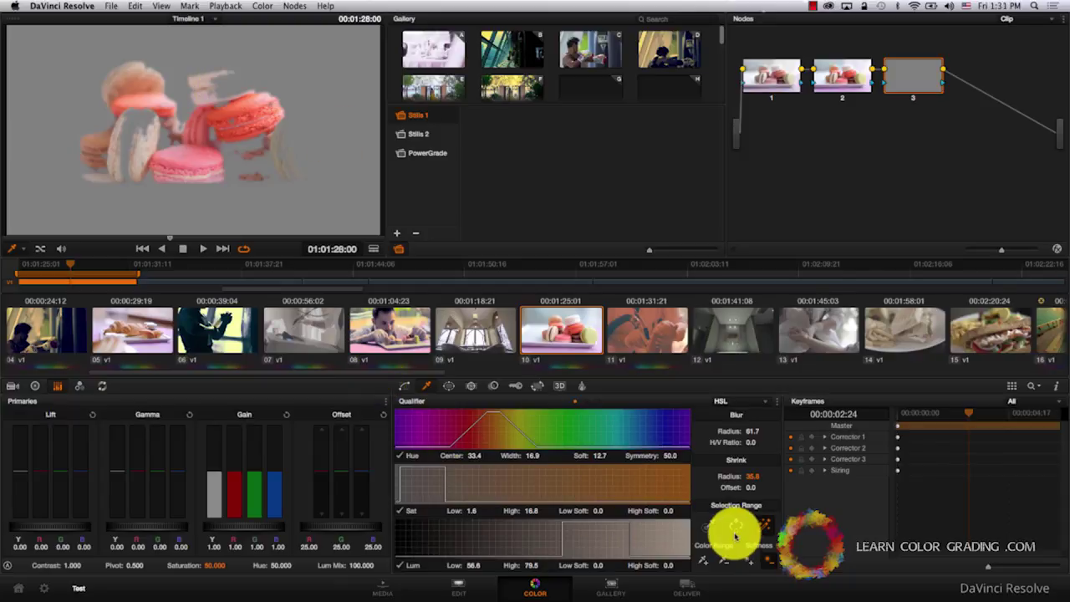
- Toggle the key invert on and back off, then put the qualifier in RGB mode with full 0–100 ranges
{"action": "left_click", "coordinate": [737, 529]}
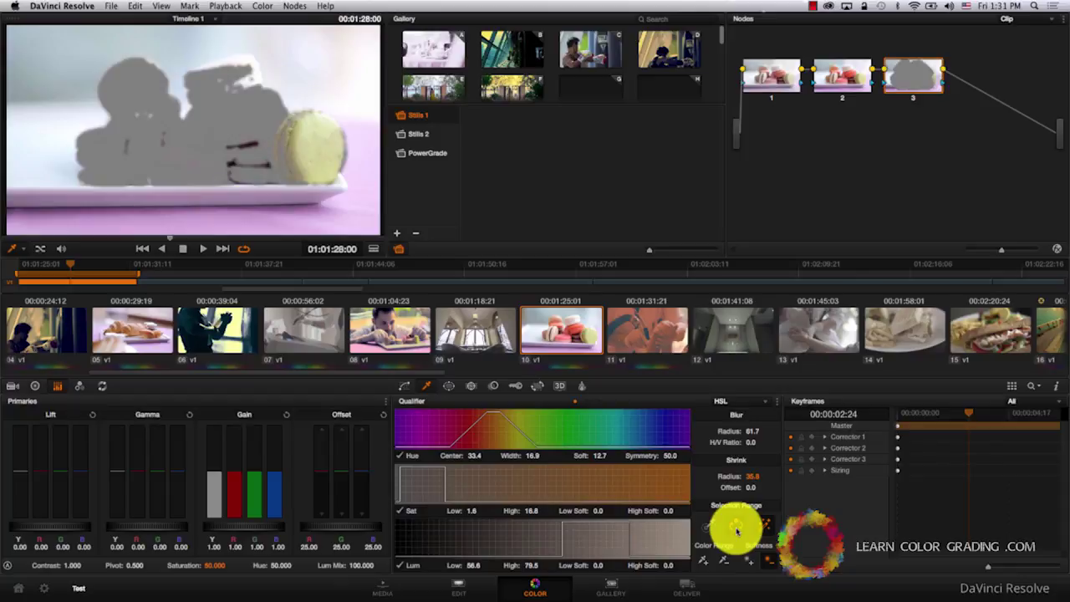
{"action": "left_click", "coordinate": [736, 528]}
{"action": "left_click", "coordinate": [734, 405]}
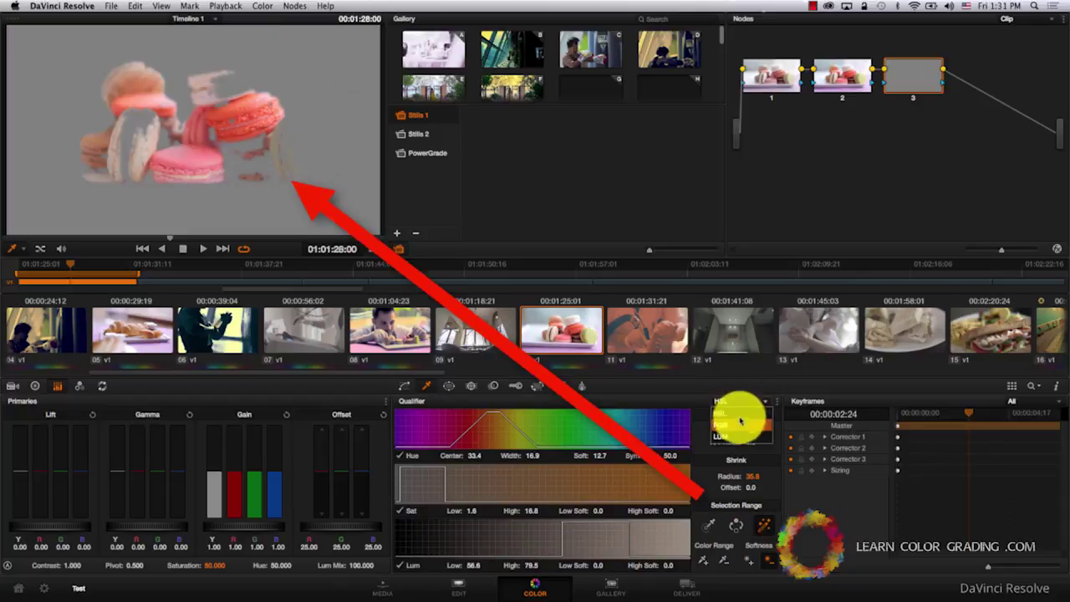
{"action": "left_click", "coordinate": [741, 424]}
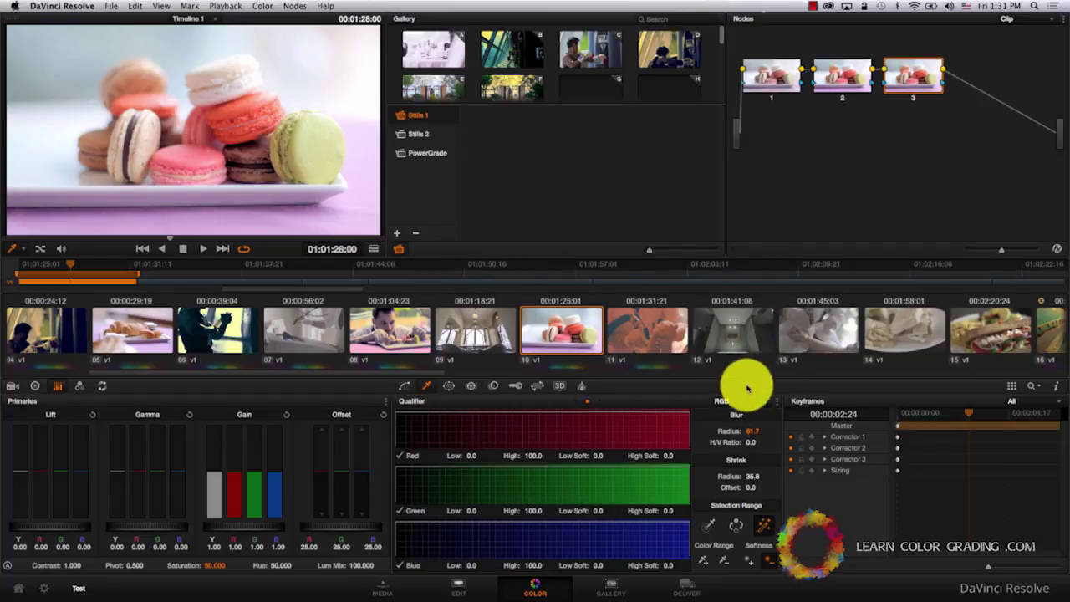
- Switch the qualifier back to HSL and reset its values to defaults
{"action": "left_click", "coordinate": [739, 414]}
{"action": "left_click", "coordinate": [739, 420]}
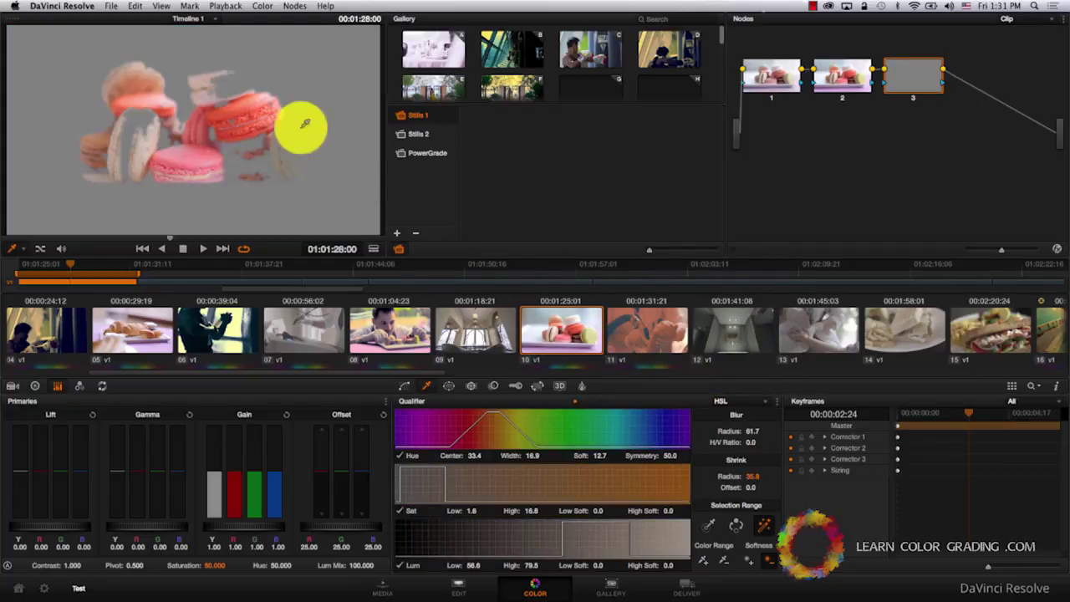
{"action": "left_click", "coordinate": [712, 518]}
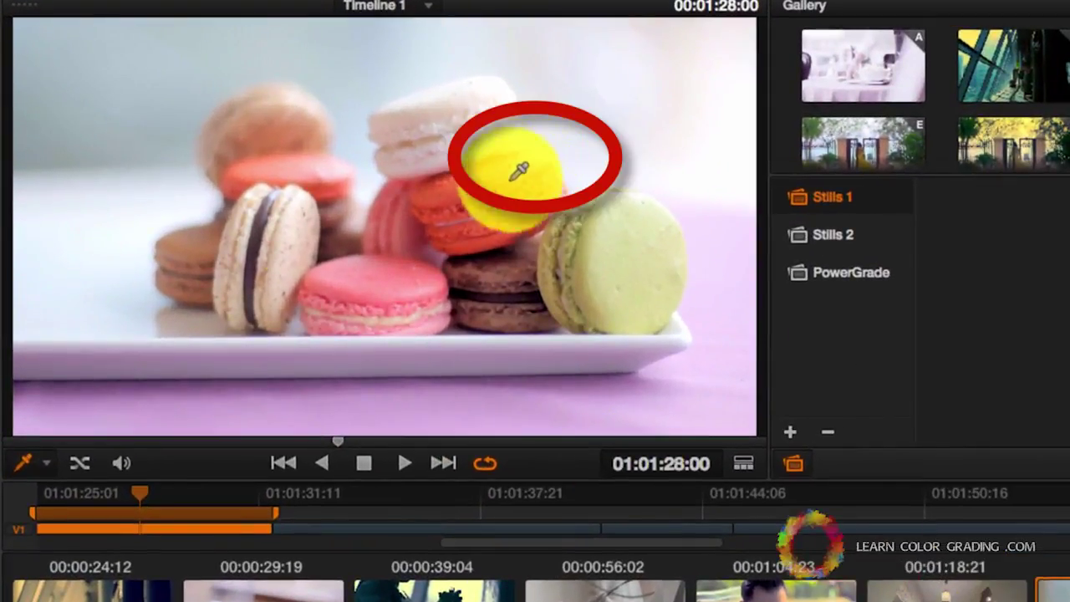
- Sample and drag across the orange macarons so the key takes in most macarons
{"action": "left_click", "coordinate": [445, 180]}
{"action": "mouse_move", "coordinate": [481, 178]}
{"action": "left_mouse_down"}
{"action": "mouse_move", "coordinate": [544, 156]}
{"action": "mouse_move", "coordinate": [526, 137]}
{"action": "mouse_move", "coordinate": [504, 169]}
{"action": "mouse_move", "coordinate": [540, 166]}
{"action": "mouse_move", "coordinate": [522, 167]}
{"action": "mouse_move", "coordinate": [532, 156]}
{"action": "mouse_move", "coordinate": [474, 186]}
{"action": "mouse_move", "coordinate": [429, 192]}
{"action": "mouse_move", "coordinate": [539, 160]}
{"action": "mouse_move", "coordinate": [556, 192]}
{"action": "mouse_move", "coordinate": [974, 480]}
{"action": "left_mouse_up"}
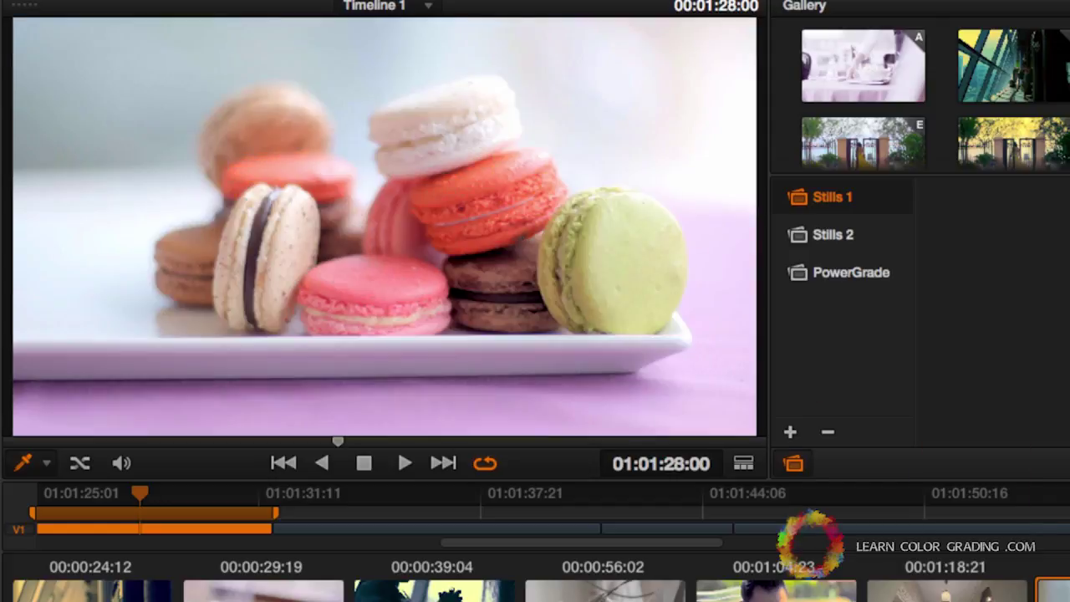
{"action": "mouse_move", "coordinate": [622, 344]}
{"action": "left_mouse_down"}
{"action": "mouse_move", "coordinate": [530, 243]}
{"action": "mouse_move", "coordinate": [429, 196]}
{"action": "mouse_move", "coordinate": [540, 159]}
{"action": "mouse_move", "coordinate": [544, 147]}
{"action": "mouse_move", "coordinate": [536, 167]}
{"action": "left_mouse_up"}
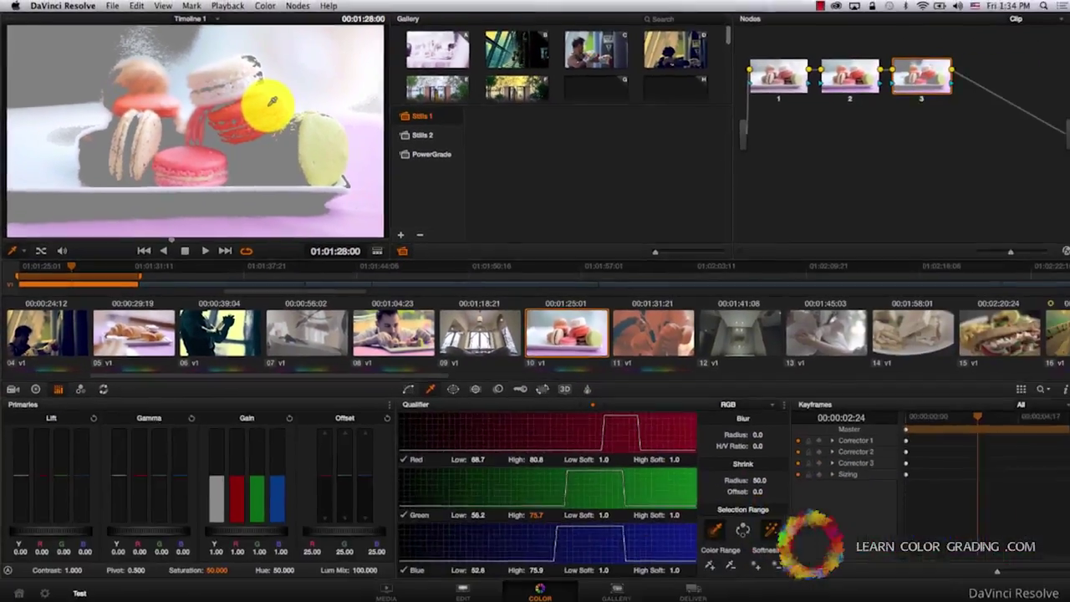
- Change the qualifier from LUM to HSL, giving hue centre 31.4 and width 5.6
{"action": "left_click", "coordinate": [717, 430]}
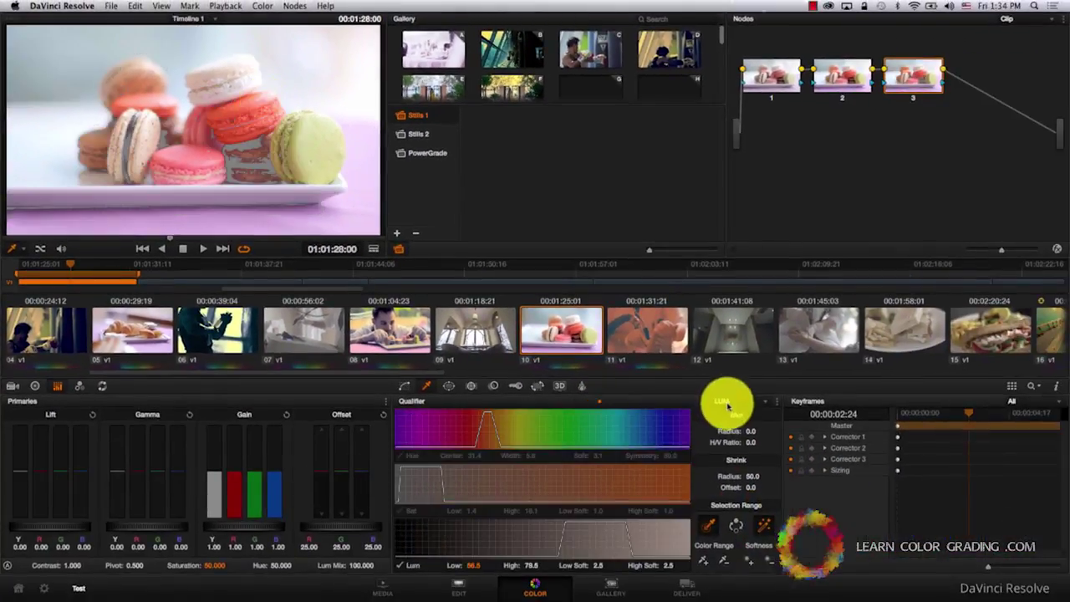
{"action": "left_click", "coordinate": [719, 415]}
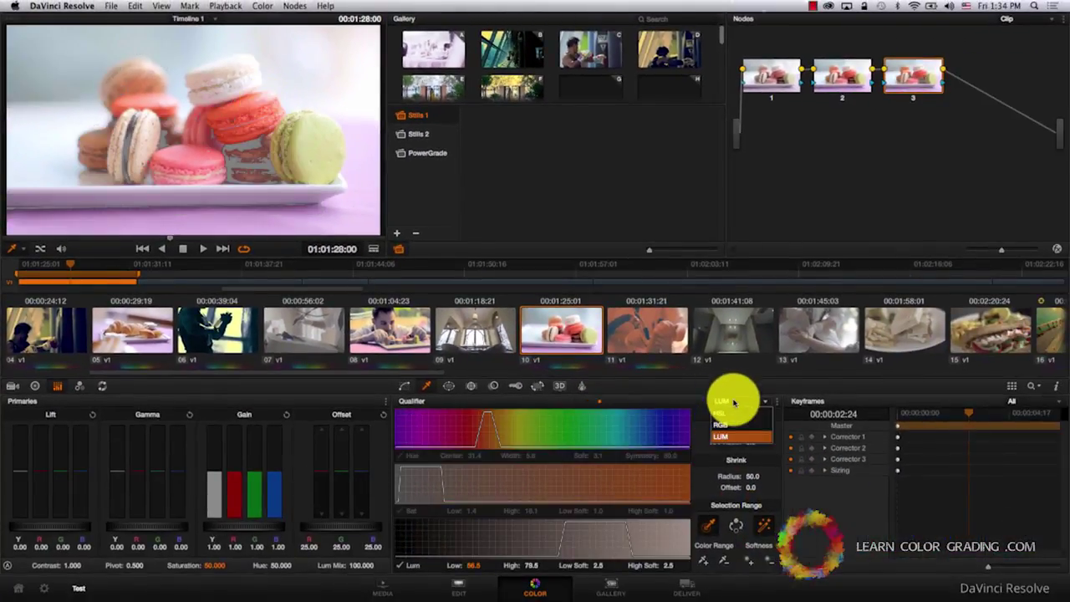
{"action": "left_click", "coordinate": [732, 406]}
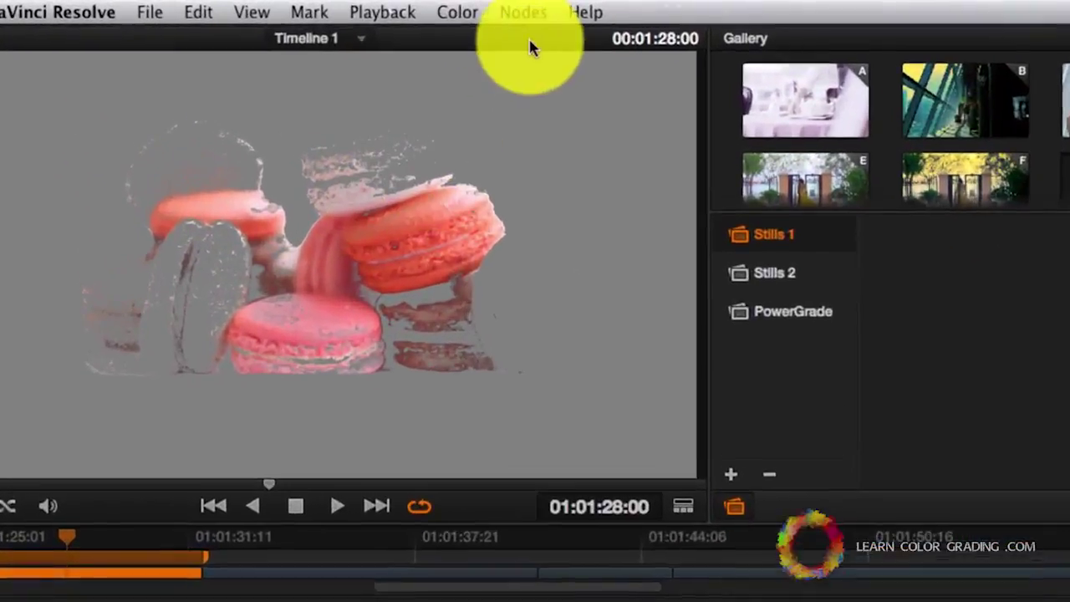
- Add outside node 4 after node 3 with Nodes > Add Outside Node and select it
{"action": "left_click", "coordinate": [294, 6]}
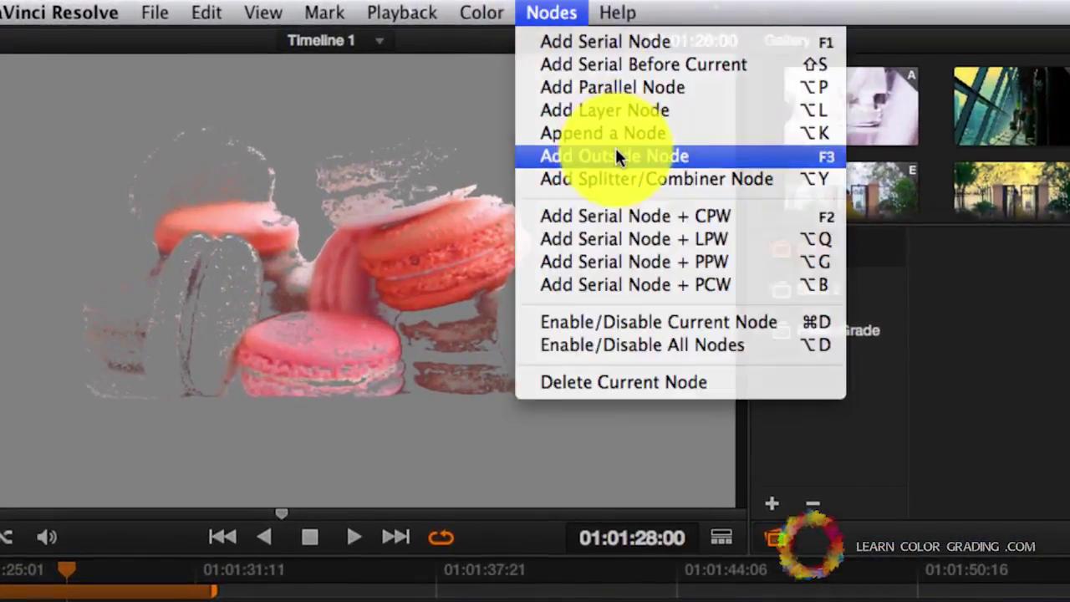
{"action": "left_click", "coordinate": [615, 147]}
{"action": "left_click", "coordinate": [787, 179]}
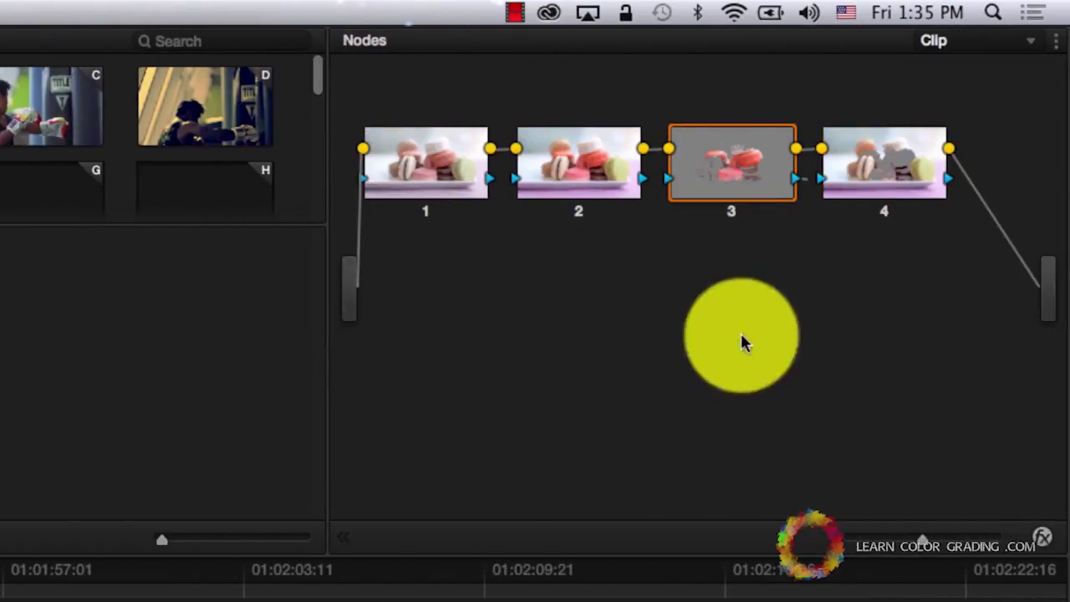
{"action": "left_click", "coordinate": [865, 176]}
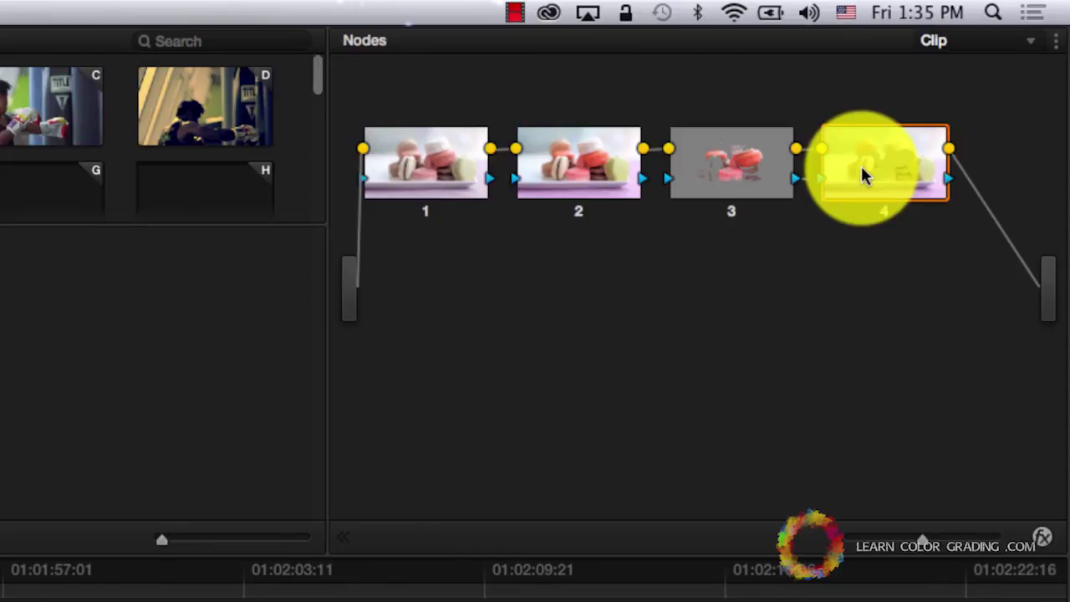